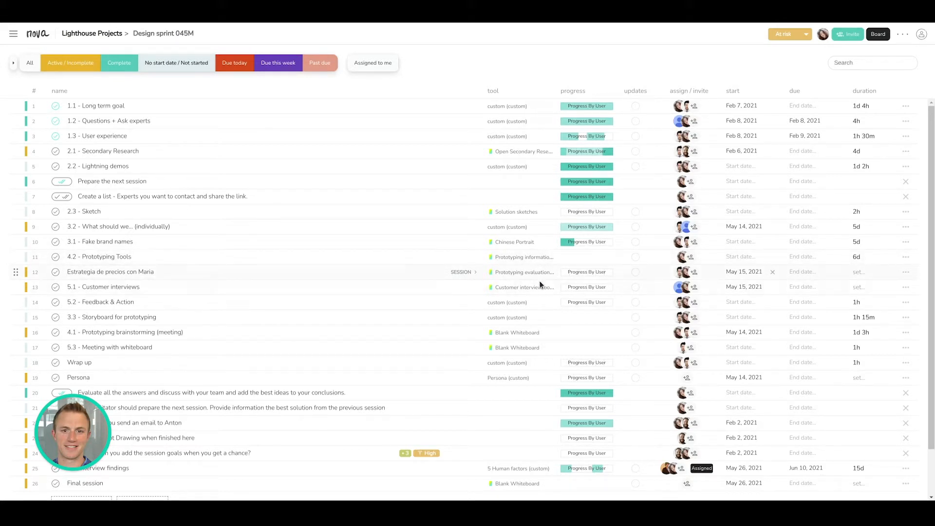
Search the project's list for "interview" and open the 1.4. Interview findings session
{"action": "left_click", "coordinate": [857, 63]}
{"action": "scroll", "coordinate": [448, 228], "scroll_direction": "down", "scroll_amount": 3}
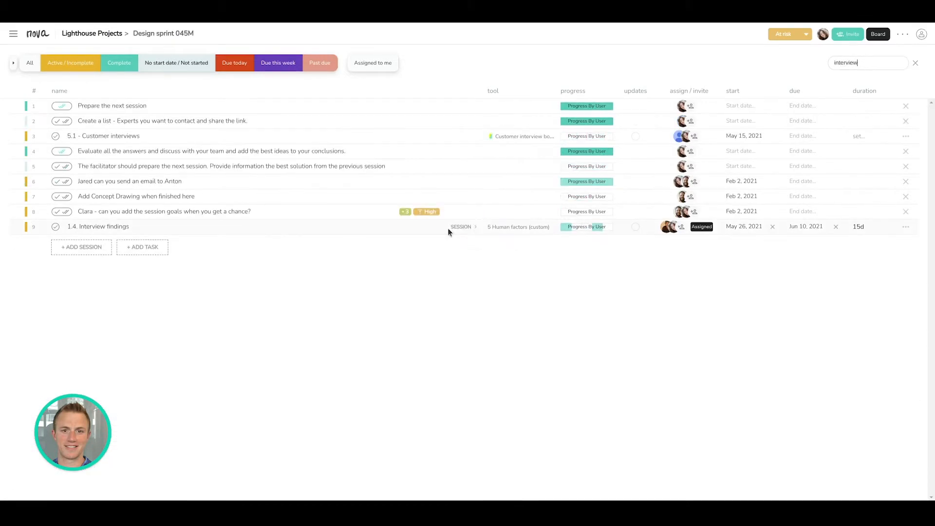
{"action": "left_click", "coordinate": [448, 227]}
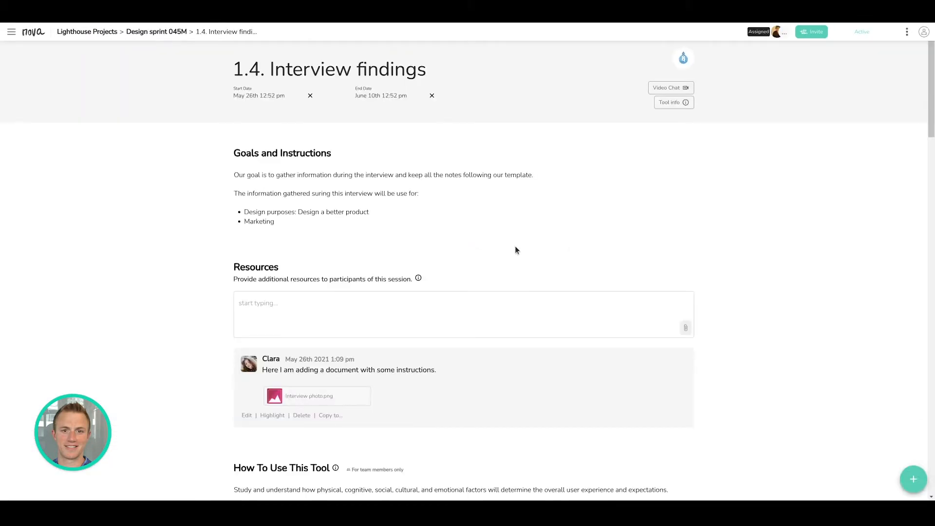
Answer 3 for the number of people interviewed and mark the step for adding interview pictures complete for yourself
{"action": "scroll", "coordinate": [417, 229], "scroll_direction": "down", "scroll_amount": 2}
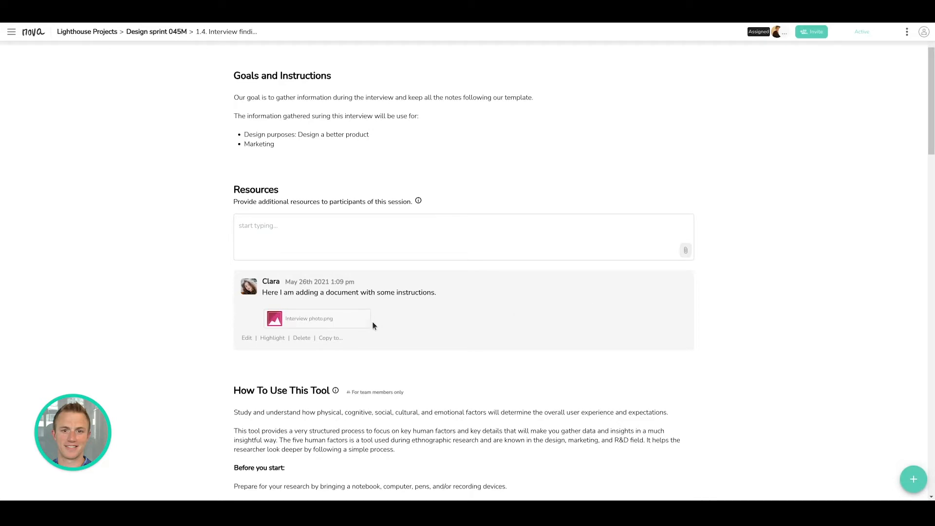
{"action": "scroll", "coordinate": [384, 294], "scroll_direction": "down", "scroll_amount": 2}
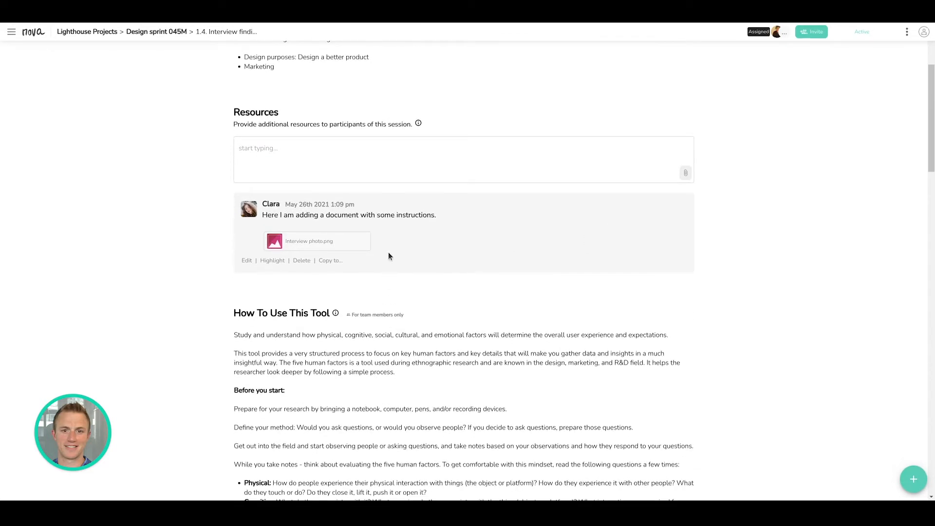
{"action": "scroll", "coordinate": [385, 253], "scroll_direction": "down", "scroll_amount": 10}
{"action": "left_click", "coordinate": [446, 240]}
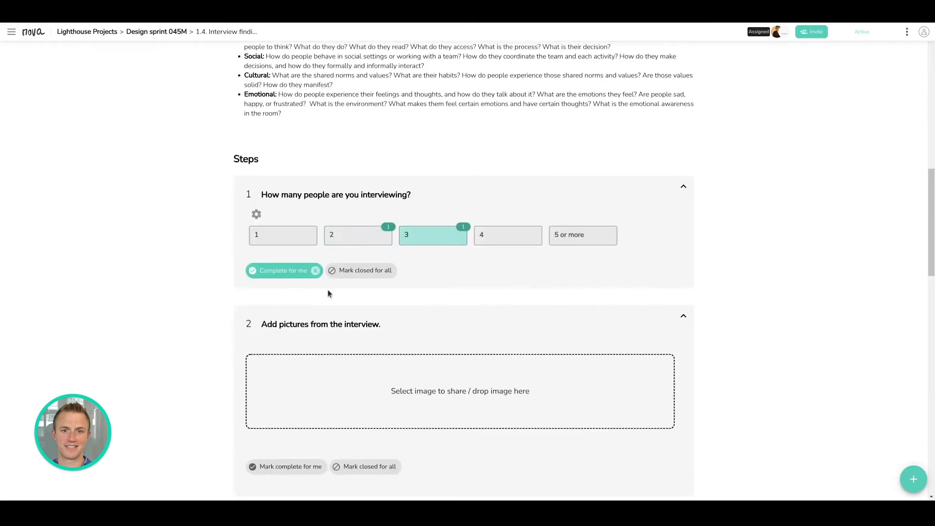
{"action": "scroll", "coordinate": [307, 290], "scroll_direction": "down", "scroll_amount": 4}
{"action": "left_click", "coordinate": [286, 284]}
Post "Example description." as the response to the Describe those pictures step
{"action": "scroll", "coordinate": [480, 268], "scroll_direction": "down", "scroll_amount": 3}
{"action": "left_click", "coordinate": [480, 268]}
{"action": "type", "text": "Examp"}
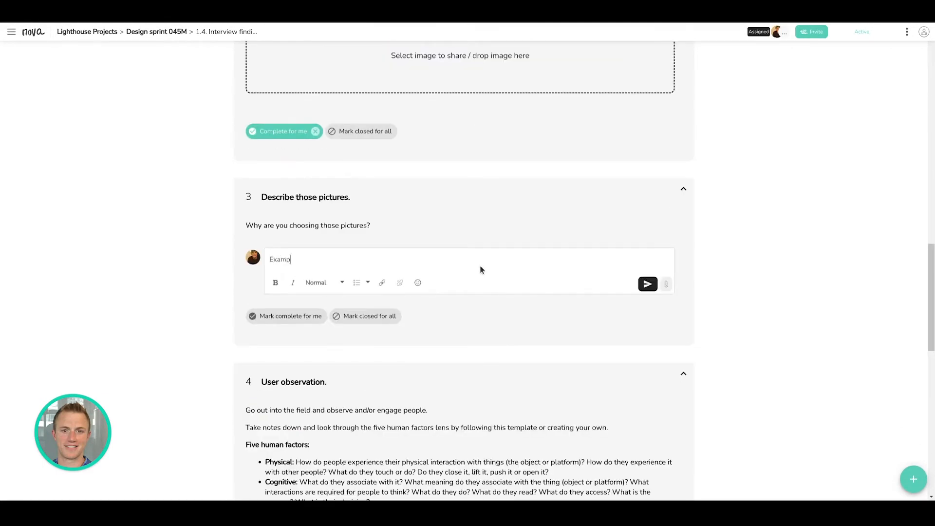
{"action": "type", "text": "le description."}
{"action": "key", "text": "Return"}
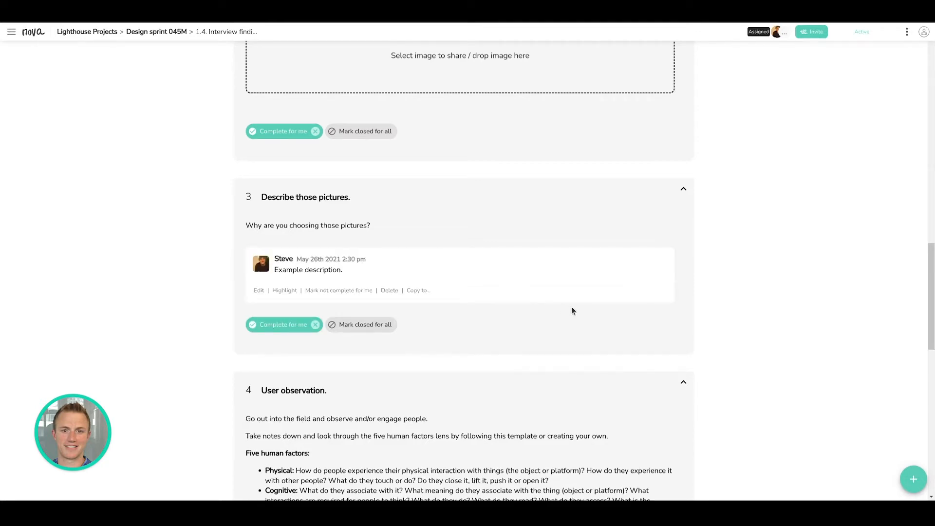
Review the session's steps, including the user observation instructions and whiteboard and the completion state of the earlier steps
{"action": "scroll", "coordinate": [569, 307], "scroll_direction": "up", "scroll_amount": 2}
{"action": "scroll", "coordinate": [587, 318], "scroll_direction": "down", "scroll_amount": 4}
{"action": "scroll", "coordinate": [588, 322], "scroll_direction": "down", "scroll_amount": 1}
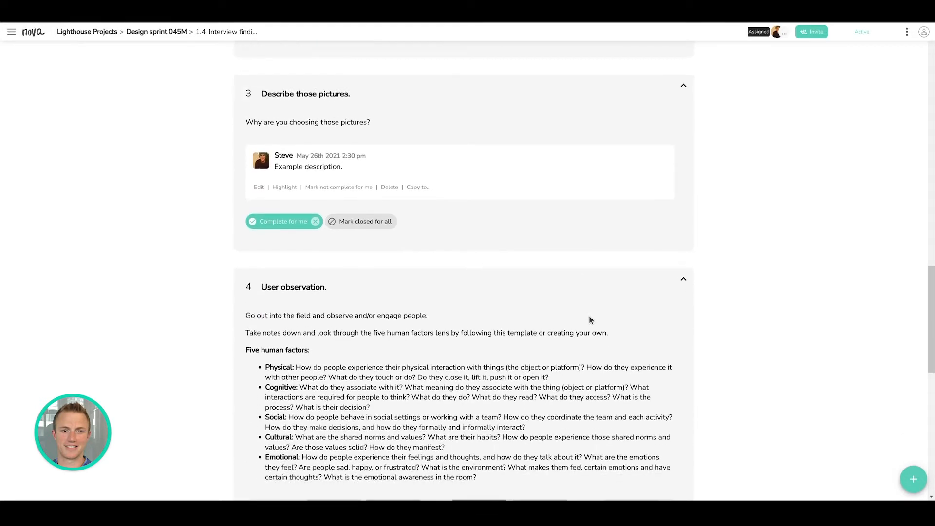
{"action": "scroll", "coordinate": [594, 316], "scroll_direction": "down", "scroll_amount": 8}
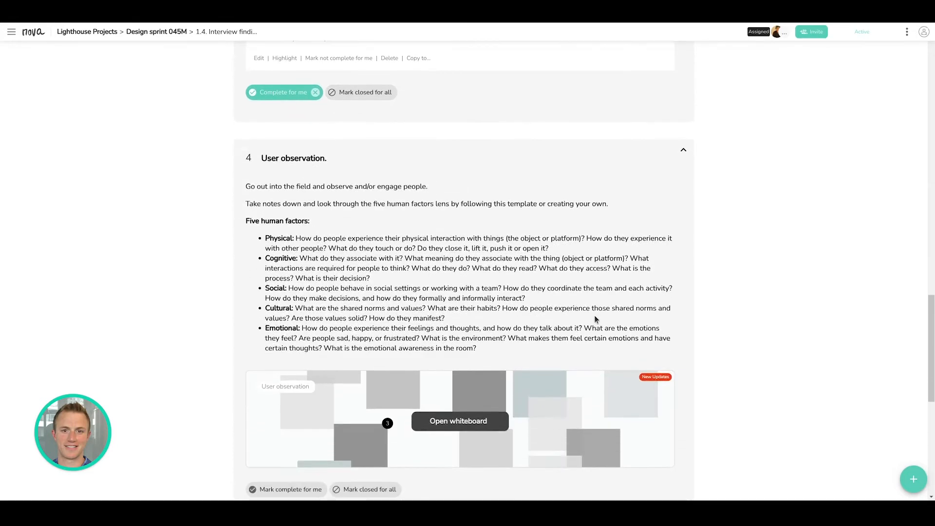
{"action": "scroll", "coordinate": [597, 319], "scroll_direction": "down", "scroll_amount": 2}
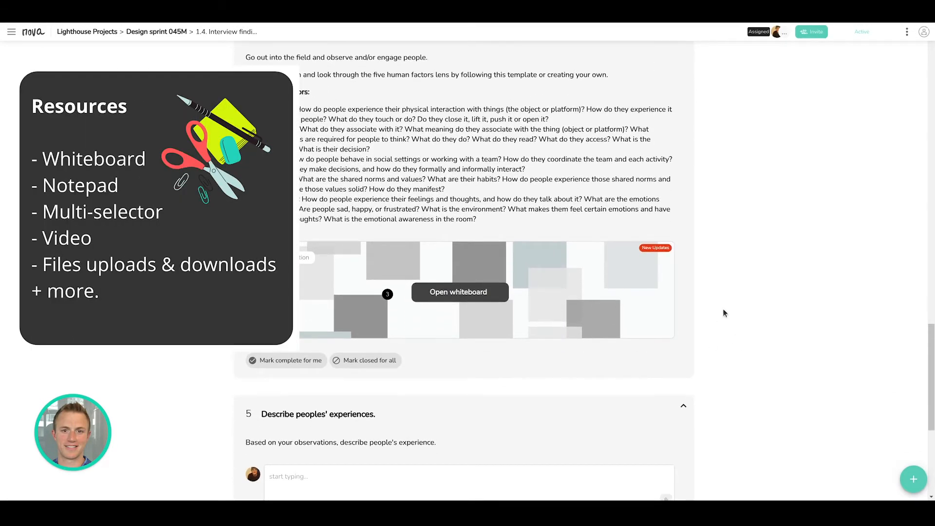
{"action": "scroll", "coordinate": [726, 322], "scroll_direction": "up", "scroll_amount": 1}
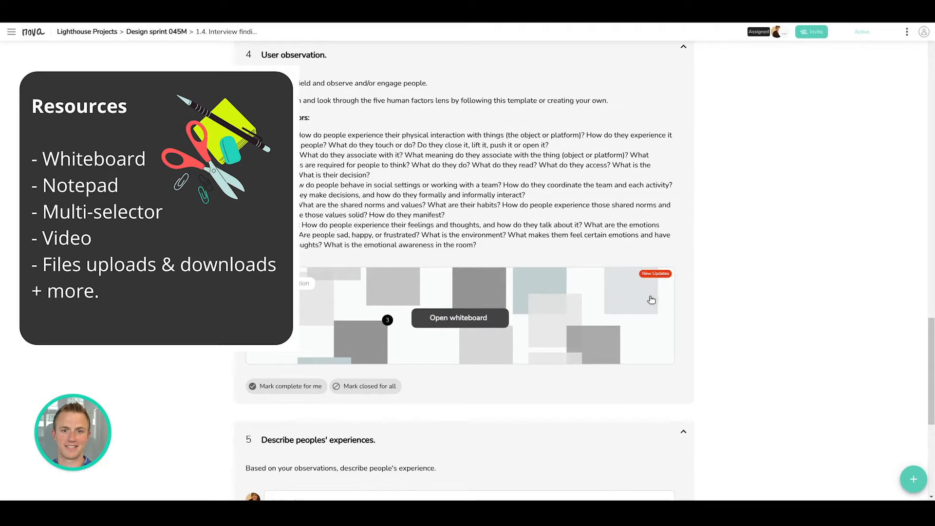
{"action": "scroll", "coordinate": [740, 333], "scroll_direction": "up", "scroll_amount": 5}
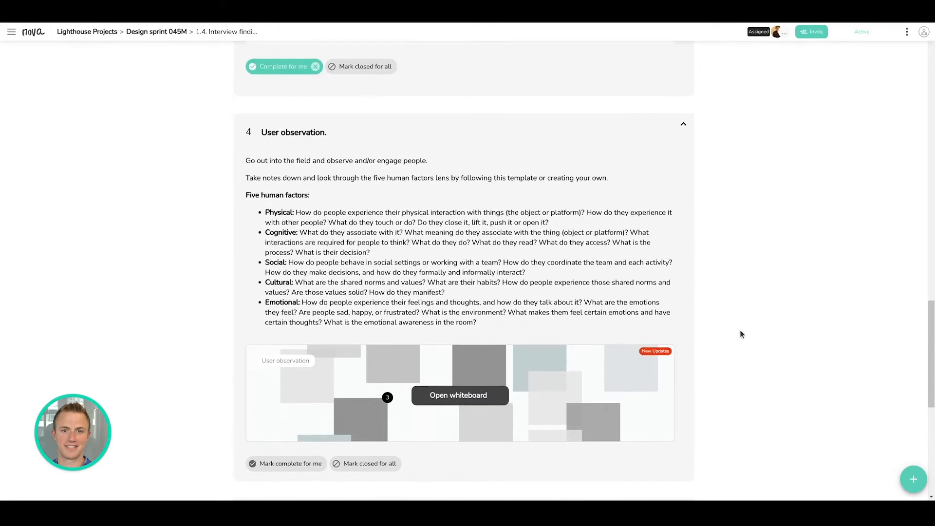
{"action": "scroll", "coordinate": [744, 309], "scroll_direction": "up", "scroll_amount": 20}
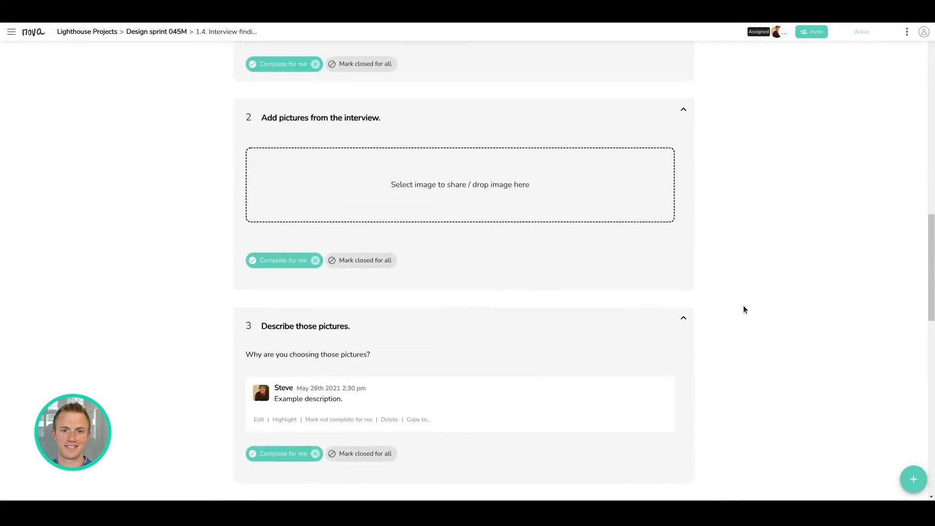
{"action": "scroll", "coordinate": [743, 310], "scroll_direction": "up", "scroll_amount": 3}
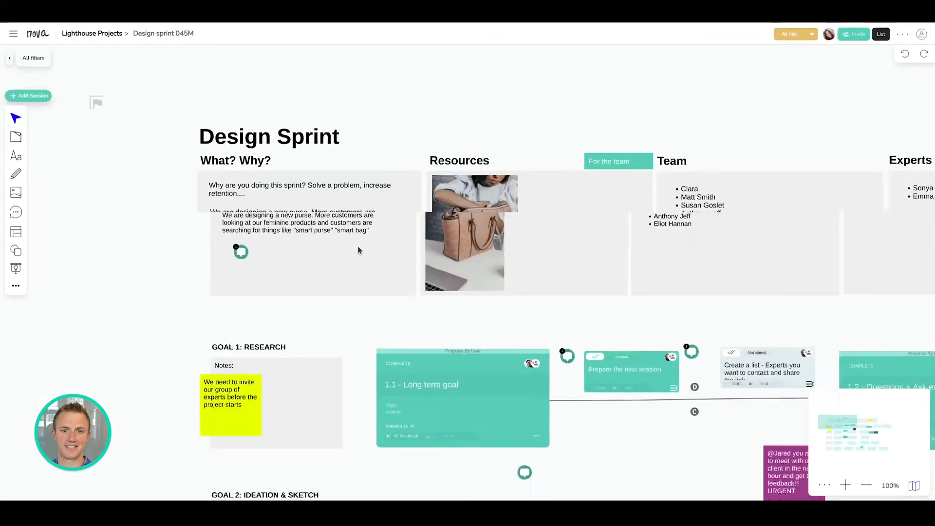
Inspect the per-user progress of the 1.4. Interview findings session on the Design Sprint board and close the overview
{"action": "scroll", "coordinate": [385, 307], "scroll_direction": "down", "scroll_amount": 3}
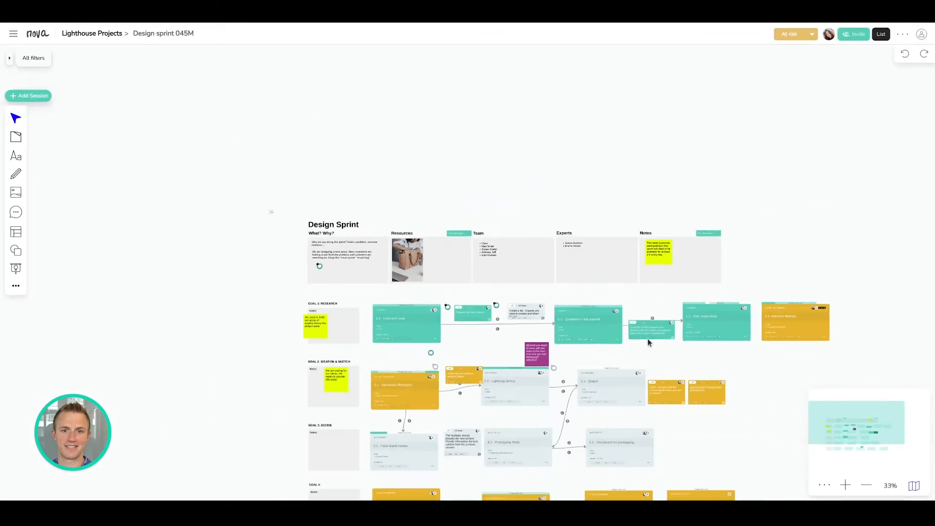
{"action": "scroll", "coordinate": [709, 332], "scroll_direction": "up", "scroll_amount": 5}
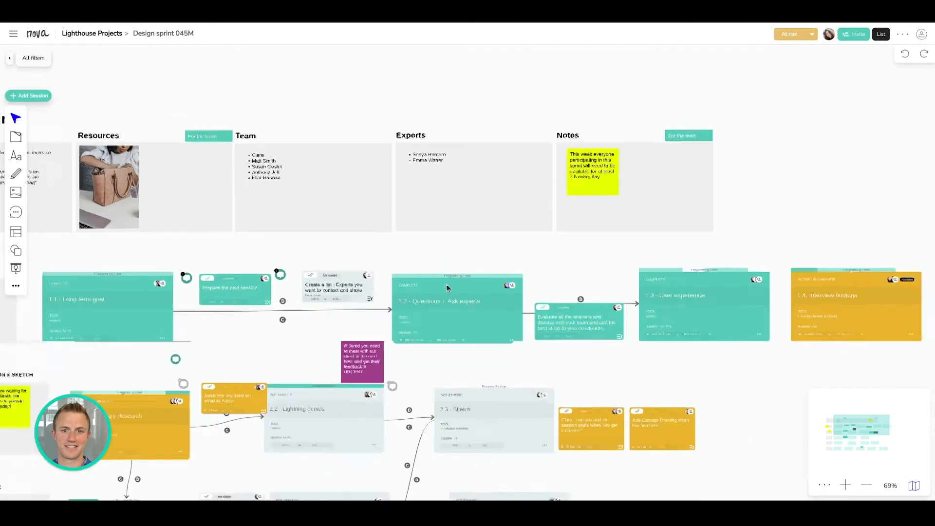
{"action": "left_click", "coordinate": [794, 265]}
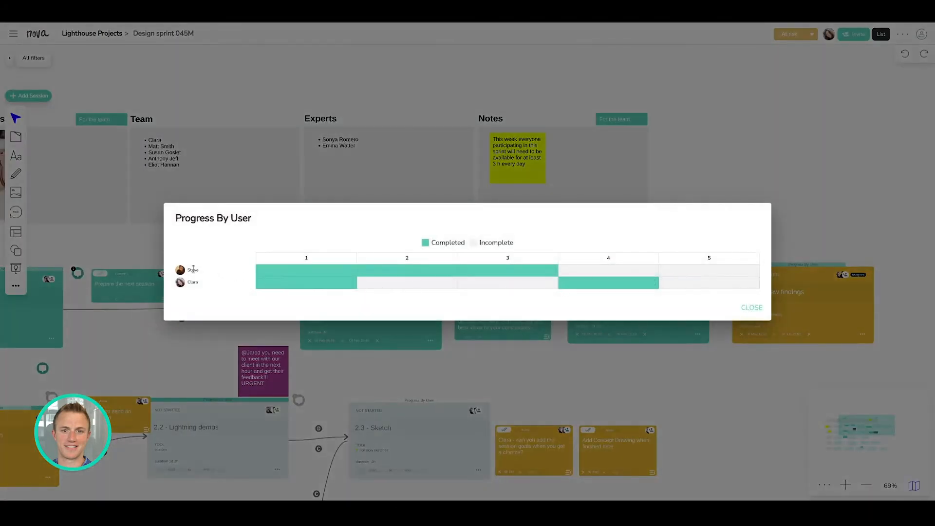
{"action": "left_click", "coordinate": [331, 334]}
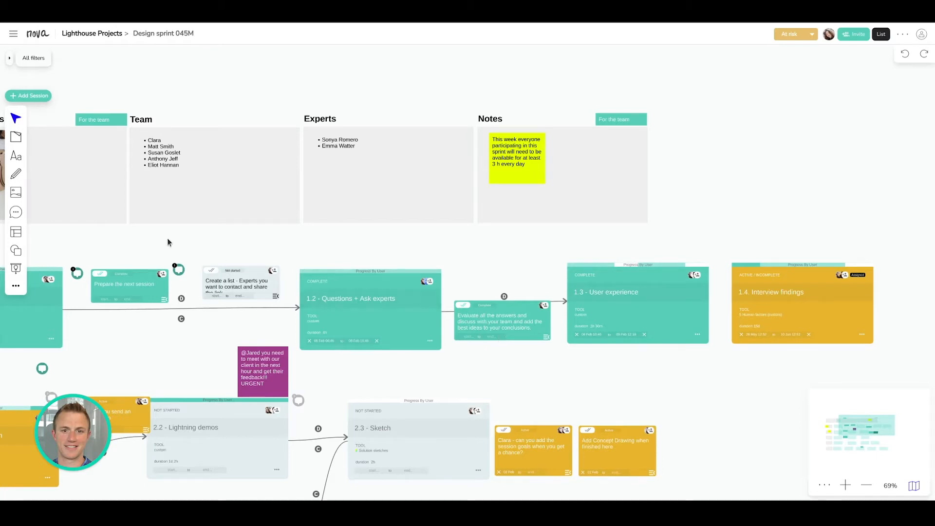
Try the board filters for active/incomplete items and for items assigned to yourself
{"action": "left_click", "coordinate": [30, 57]}
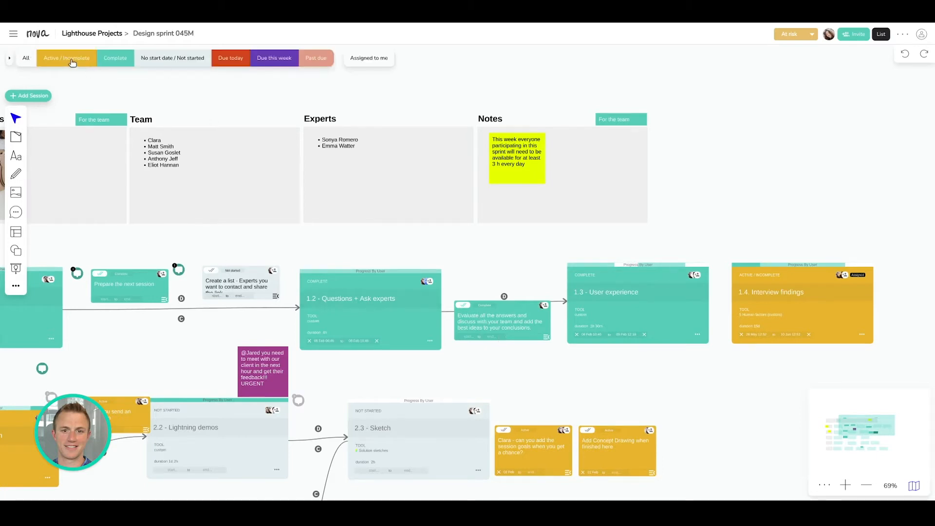
{"action": "left_click", "coordinate": [71, 62]}
{"action": "left_click", "coordinate": [371, 64]}
{"action": "left_click", "coordinate": [371, 63]}
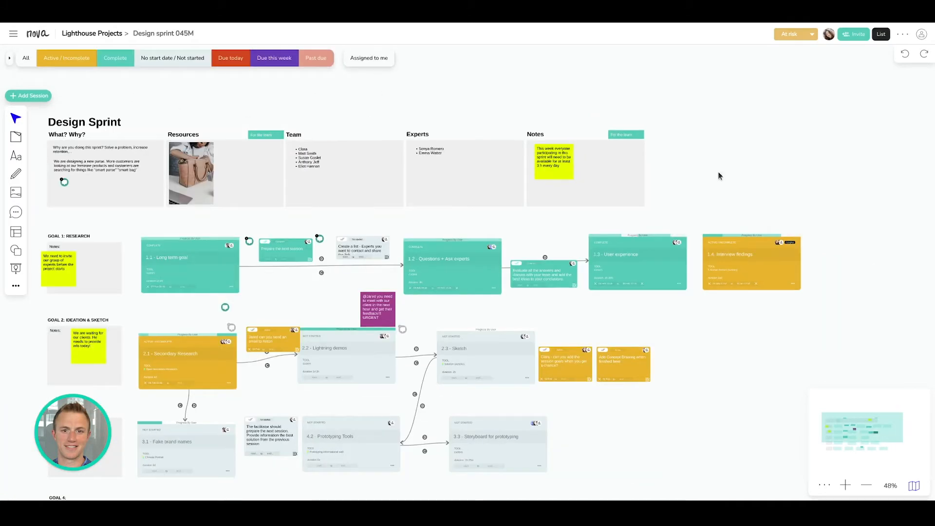
Examine the project dashboard's participants, contributions, tasks and task effort, and switch to the individual statistics
{"action": "left_click", "coordinate": [902, 35]}
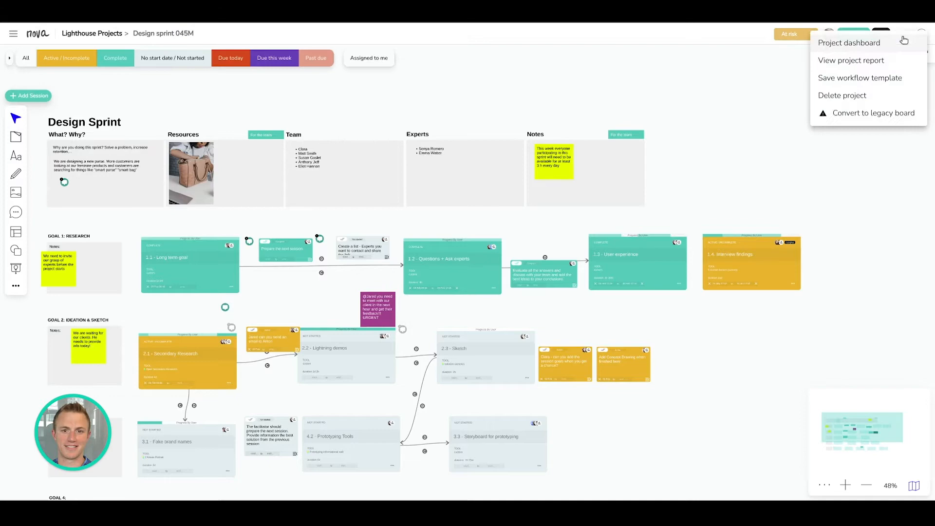
{"action": "left_click", "coordinate": [853, 43]}
{"action": "scroll", "coordinate": [465, 286], "scroll_direction": "down", "scroll_amount": 3}
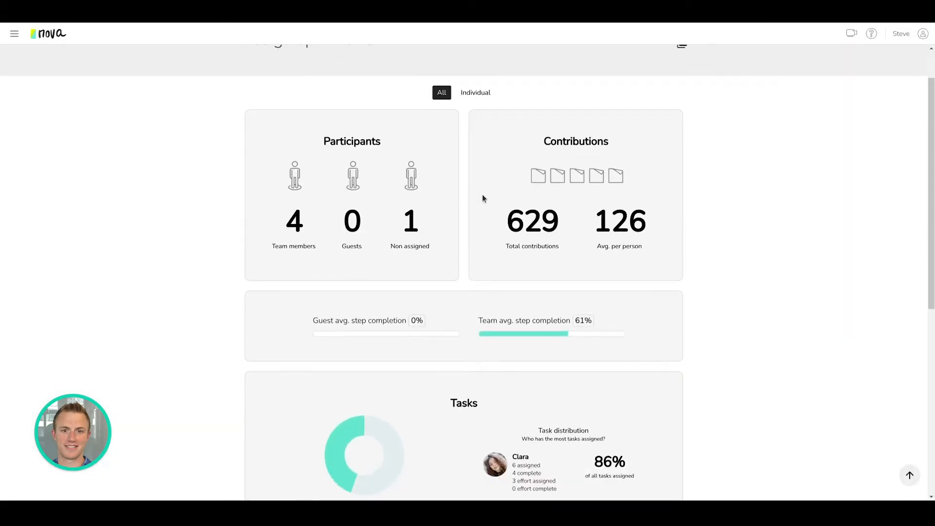
{"action": "scroll", "coordinate": [487, 263], "scroll_direction": "down", "scroll_amount": 5}
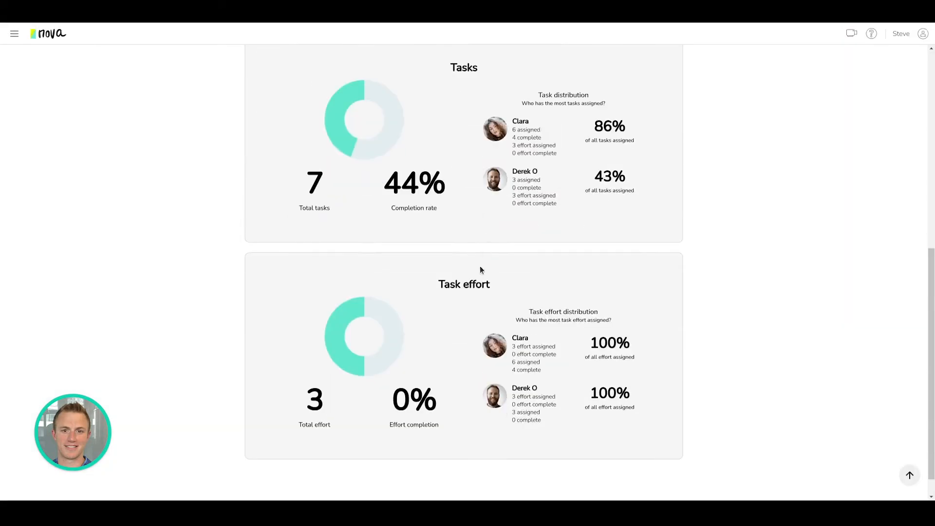
{"action": "scroll", "coordinate": [489, 252], "scroll_direction": "up", "scroll_amount": 7}
{"action": "left_click", "coordinate": [486, 147]}
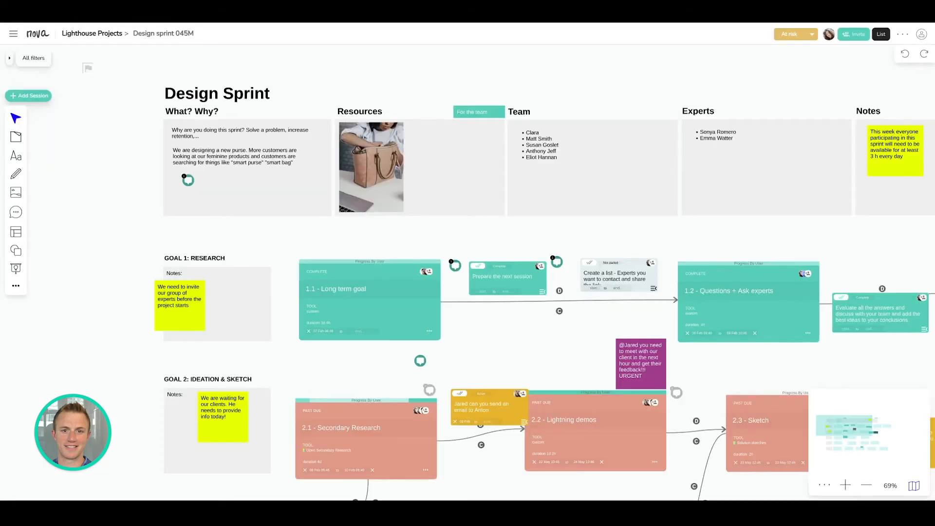
Create a new session named "Final Idea" below the 5.1 - Customer interviews session in the Goal 5: Test row
{"action": "scroll", "coordinate": [542, 227], "scroll_direction": "down", "scroll_amount": 3}
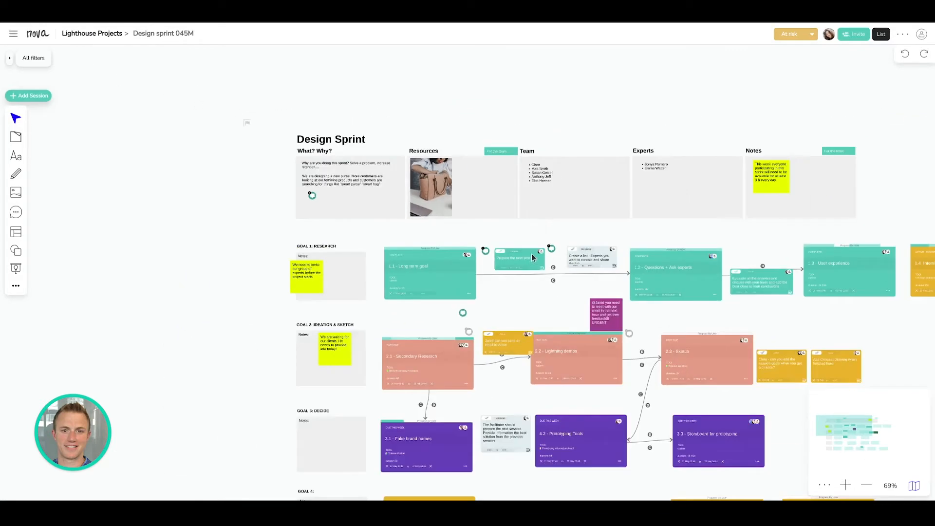
{"action": "scroll", "coordinate": [551, 205], "scroll_direction": "down", "scroll_amount": 10}
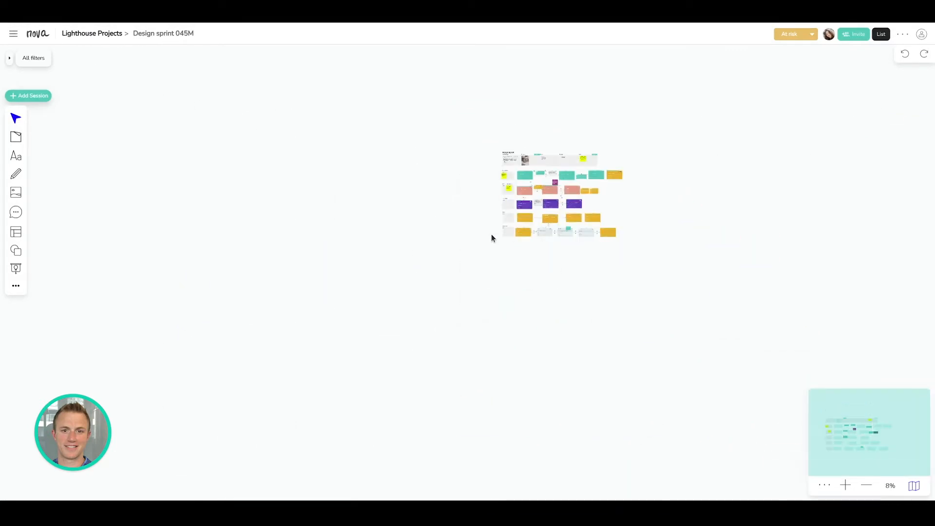
{"action": "scroll", "coordinate": [515, 235], "scroll_direction": "up", "scroll_amount": 10}
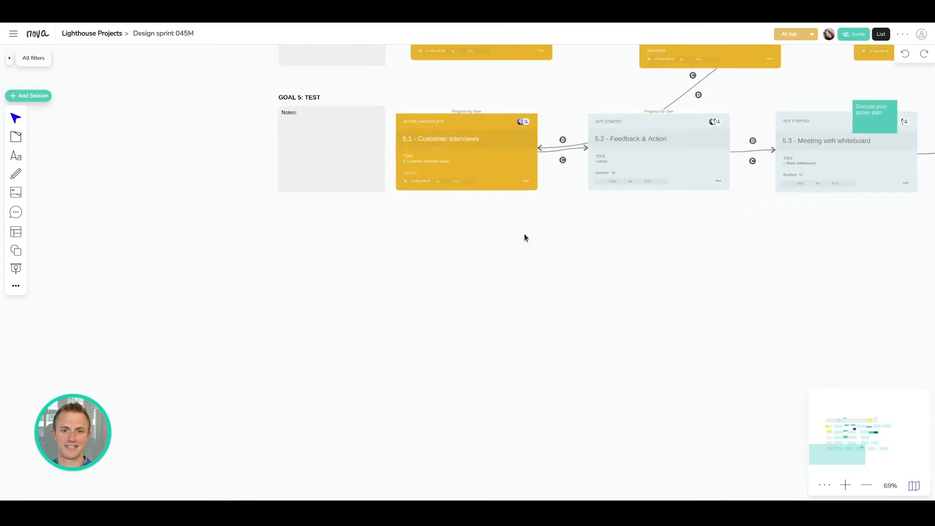
{"action": "left_click", "coordinate": [29, 96]}
{"action": "left_click", "coordinate": [461, 268]}
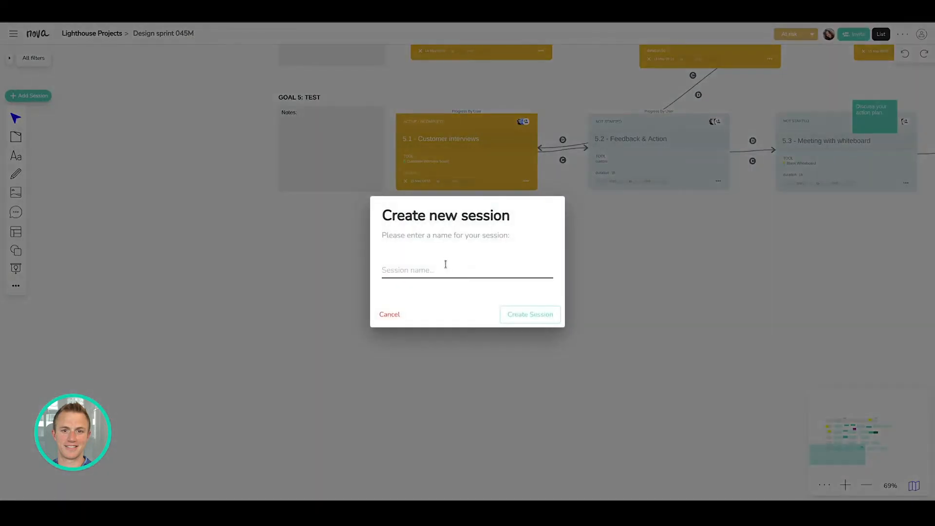
{"action": "left_click", "coordinate": [453, 269]}
{"action": "type", "text": "Final Idea"}
{"action": "left_click", "coordinate": [559, 314]}
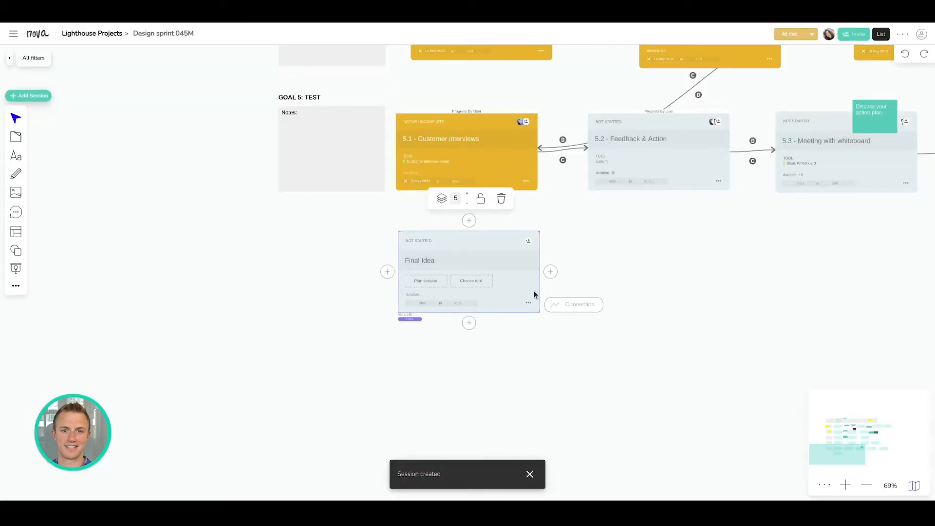
Browse the built-in tools for the Final Idea session and choose to start from scratch
{"action": "left_click", "coordinate": [477, 286]}
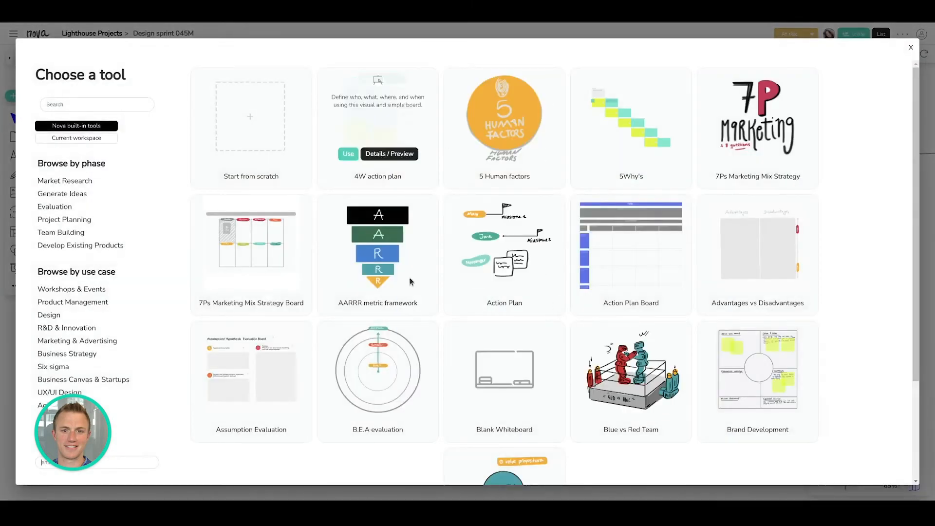
{"action": "scroll", "coordinate": [600, 413], "scroll_direction": "down", "scroll_amount": 4}
{"action": "left_click", "coordinate": [510, 454]}
{"action": "scroll", "coordinate": [581, 360], "scroll_direction": "down", "scroll_amount": 8}
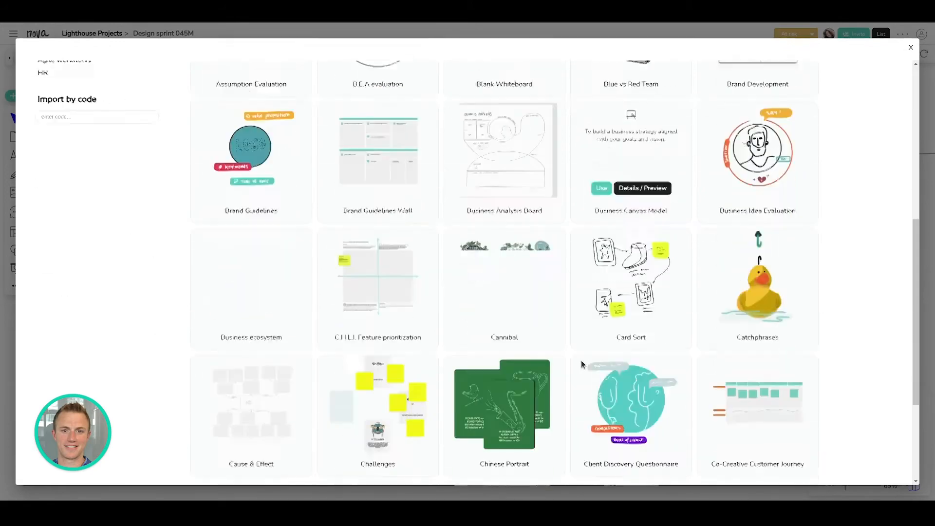
{"action": "left_click", "coordinate": [518, 453]}
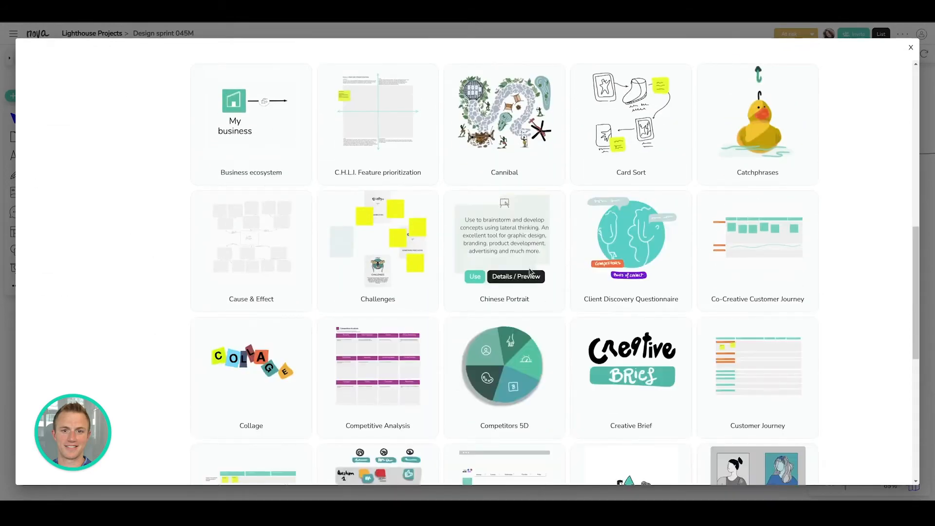
{"action": "scroll", "coordinate": [563, 318], "scroll_direction": "down", "scroll_amount": 3}
{"action": "scroll", "coordinate": [516, 341], "scroll_direction": "up", "scroll_amount": 15}
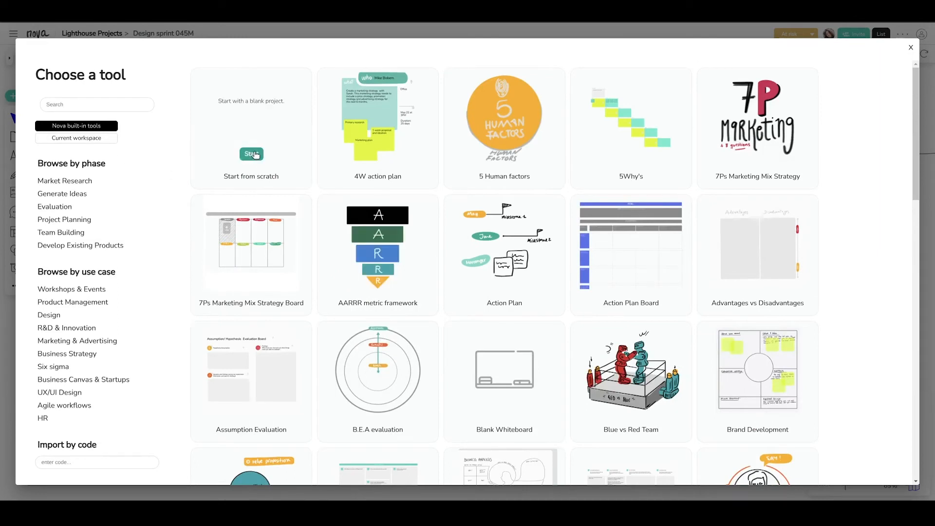
{"action": "left_click", "coordinate": [254, 154]}
Define the Final Idea session's process from scratch, using a list of steps as the work environment
{"action": "scroll", "coordinate": [602, 310], "scroll_direction": "down", "scroll_amount": 1}
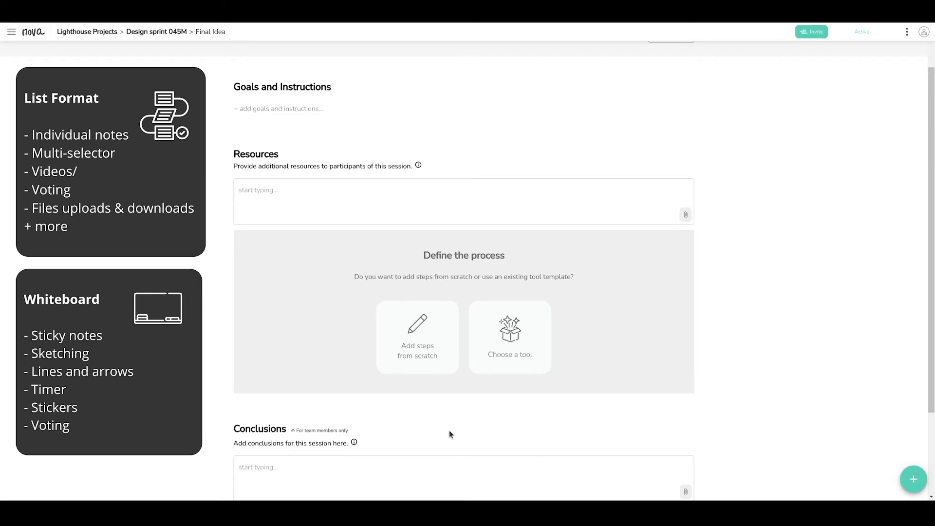
{"action": "left_click", "coordinate": [417, 349]}
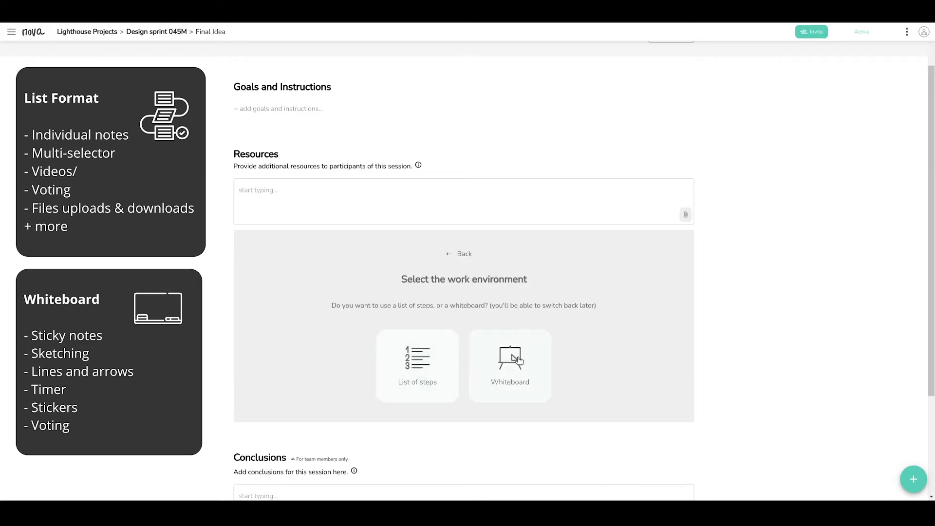
{"action": "left_click", "coordinate": [409, 368]}
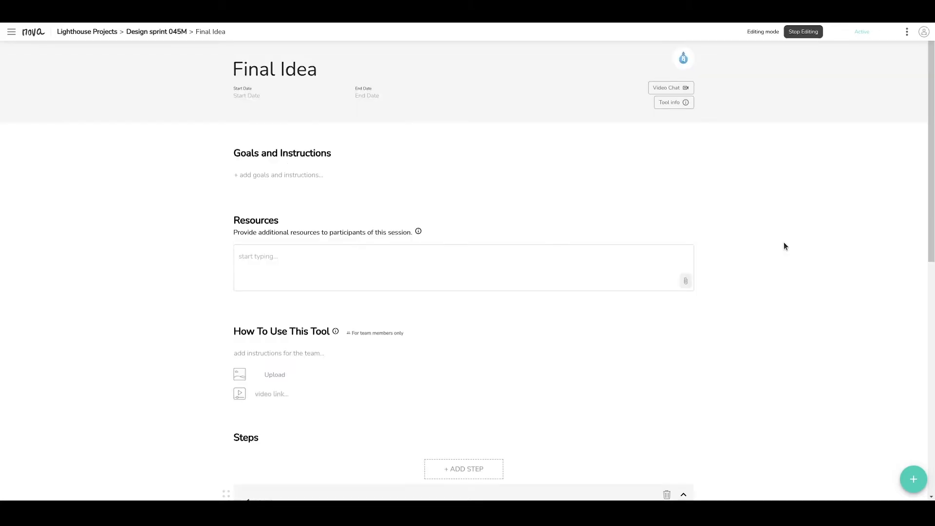
Check the resource types available for the Video step and add a video content block to it
{"action": "scroll", "coordinate": [787, 246], "scroll_direction": "down", "scroll_amount": 5}
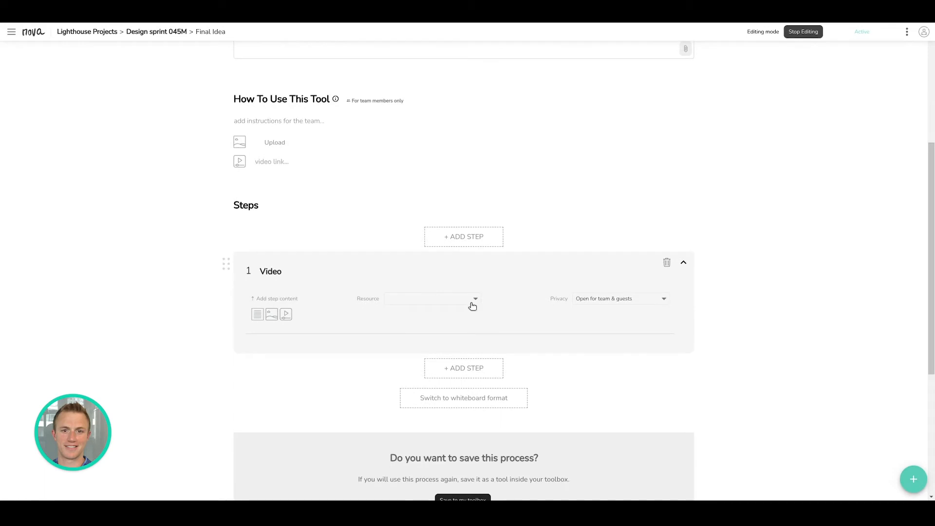
{"action": "left_click", "coordinate": [472, 305]}
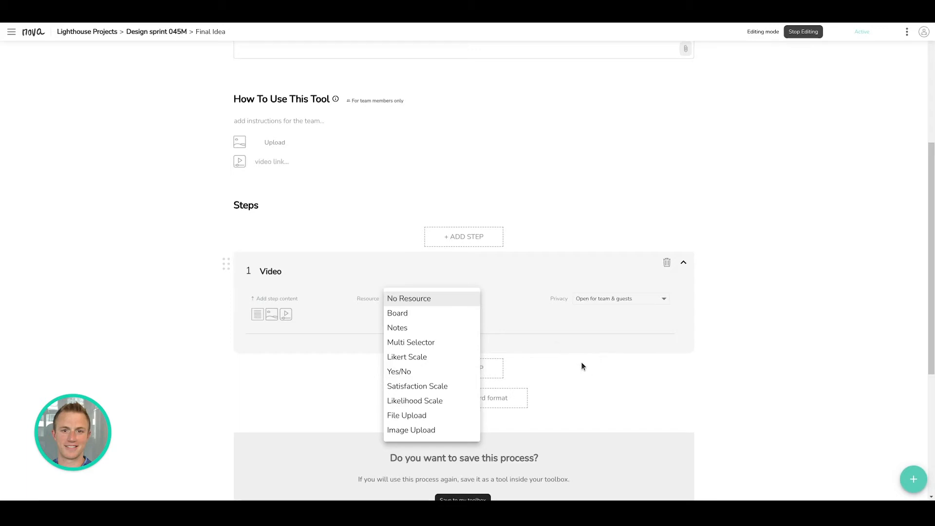
{"action": "left_click", "coordinate": [153, 306]}
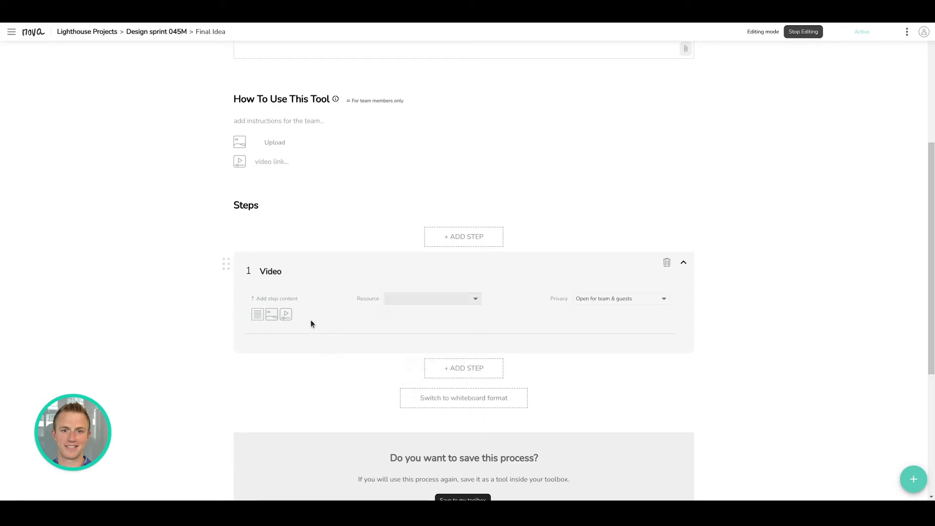
{"action": "left_click", "coordinate": [285, 314]}
{"action": "scroll", "coordinate": [344, 318], "scroll_direction": "down", "scroll_amount": 2}
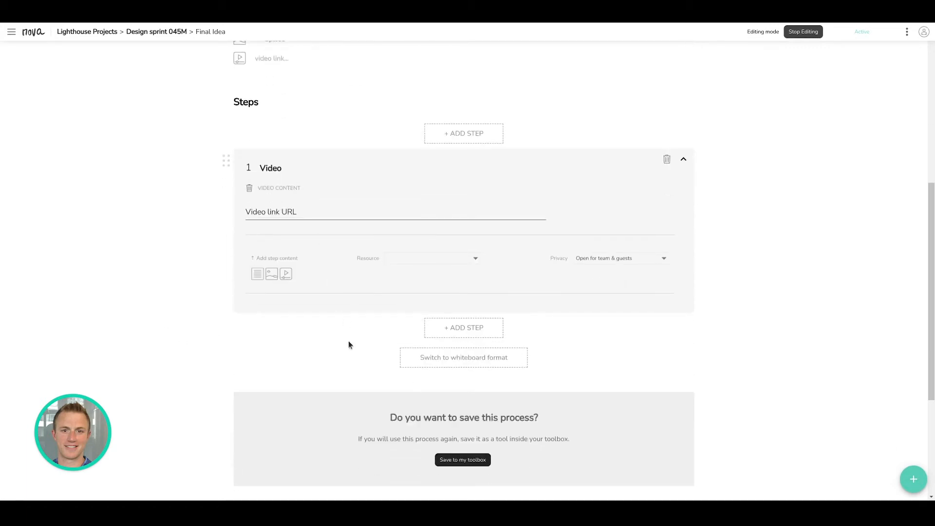
Add a second step below the Video step and title it "Opinion step"
{"action": "left_click", "coordinate": [466, 327]}
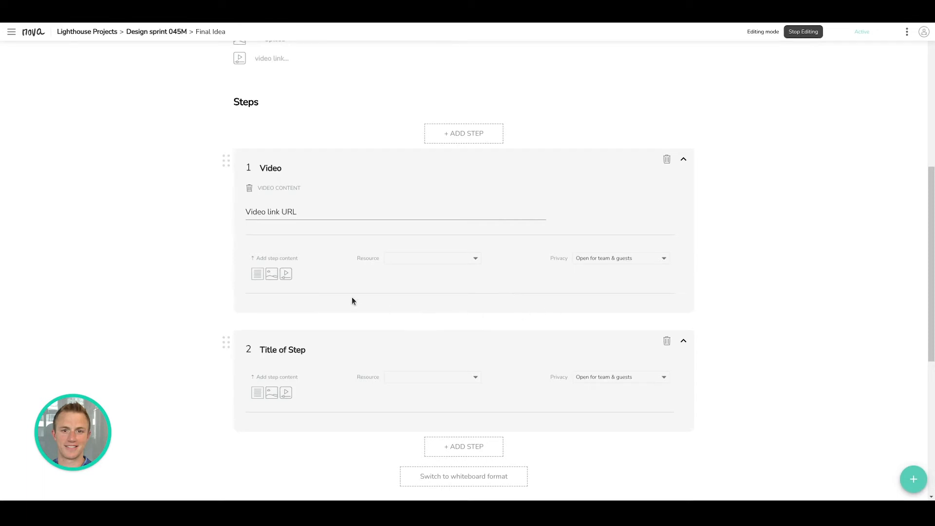
{"action": "double_click", "coordinate": [305, 349]}
{"action": "key", "text": "ctrl+a"}
{"action": "type", "text": "Opinion step"}
Set the Opinion step's privacy to Guest responses private and its resource to Multi Selector
{"action": "left_click", "coordinate": [635, 383]}
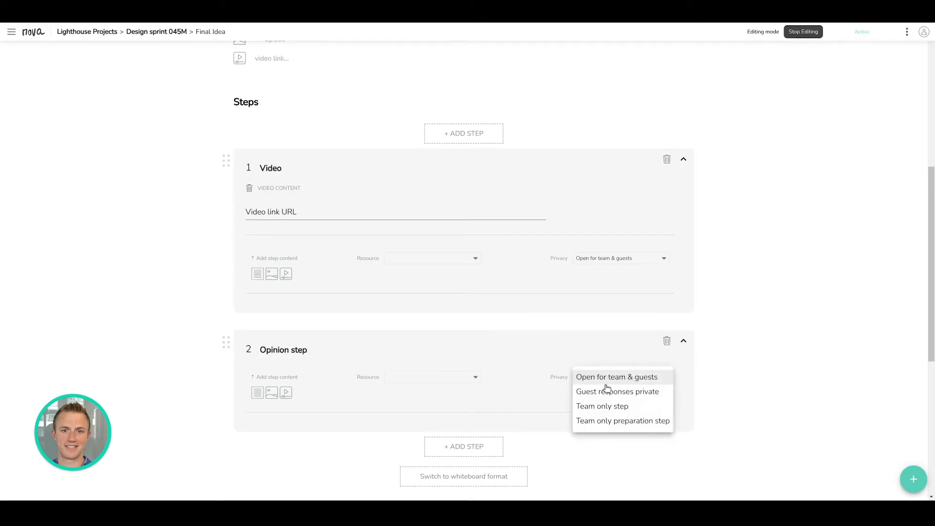
{"action": "left_click", "coordinate": [621, 395]}
{"action": "scroll", "coordinate": [458, 361], "scroll_direction": "down", "scroll_amount": 2}
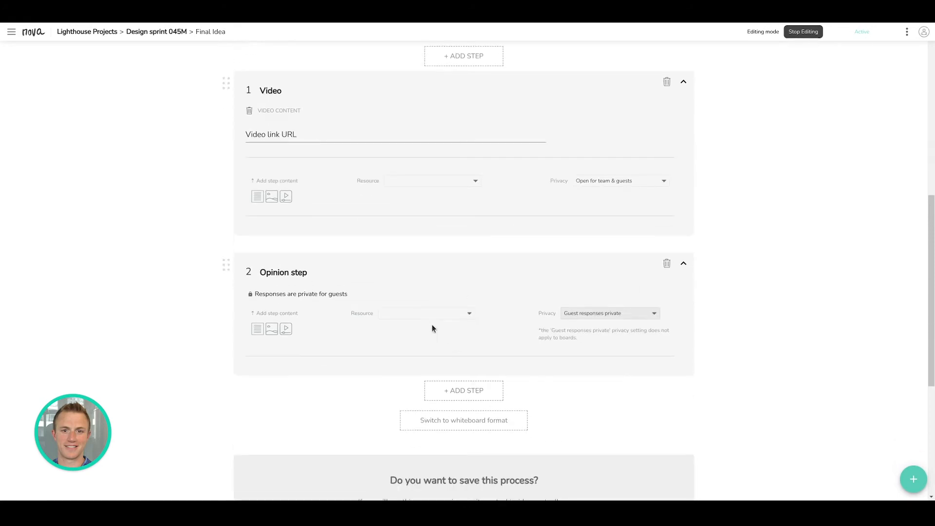
{"action": "left_click", "coordinate": [426, 314]}
{"action": "left_click", "coordinate": [413, 360]}
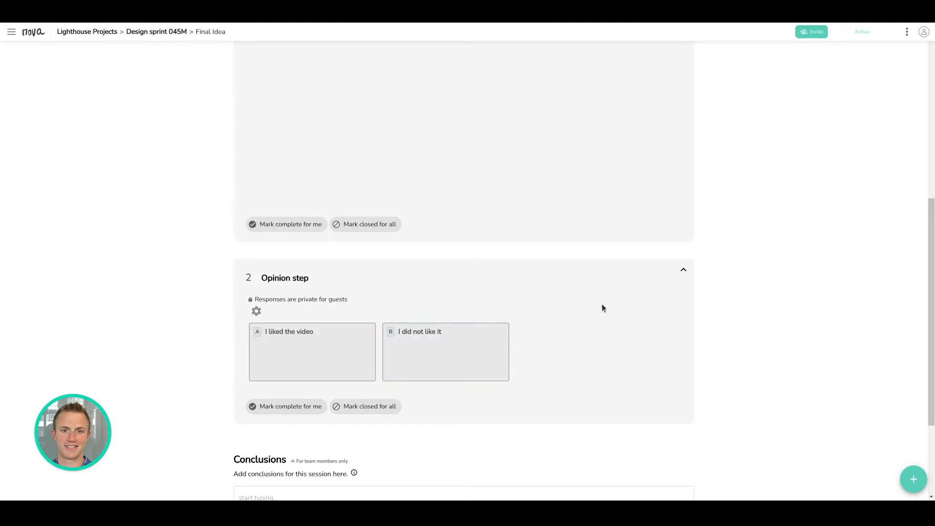
Review the Opinion step and the Conclusions area of the Final Idea session, and open the session's additional options
{"action": "scroll", "coordinate": [606, 299], "scroll_direction": "down", "scroll_amount": 2}
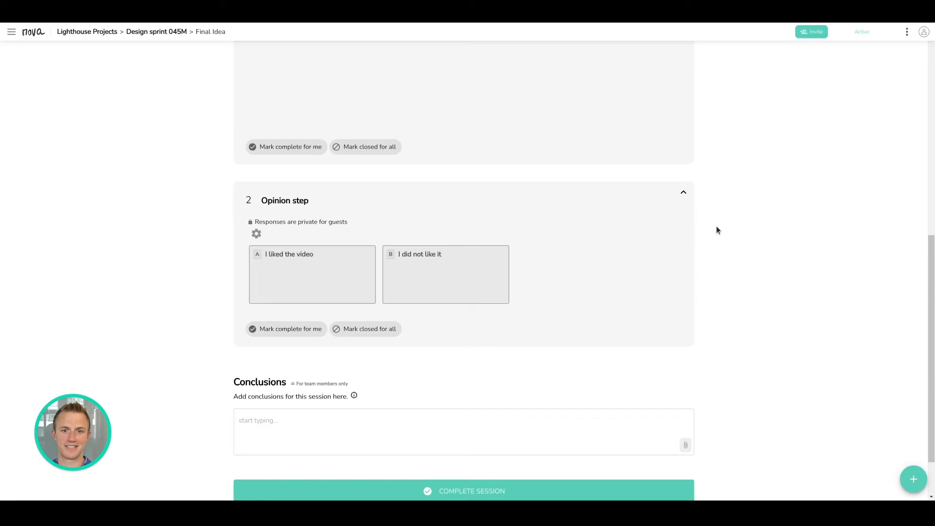
{"action": "left_click", "coordinate": [907, 32]}
{"action": "left_click", "coordinate": [856, 112]}
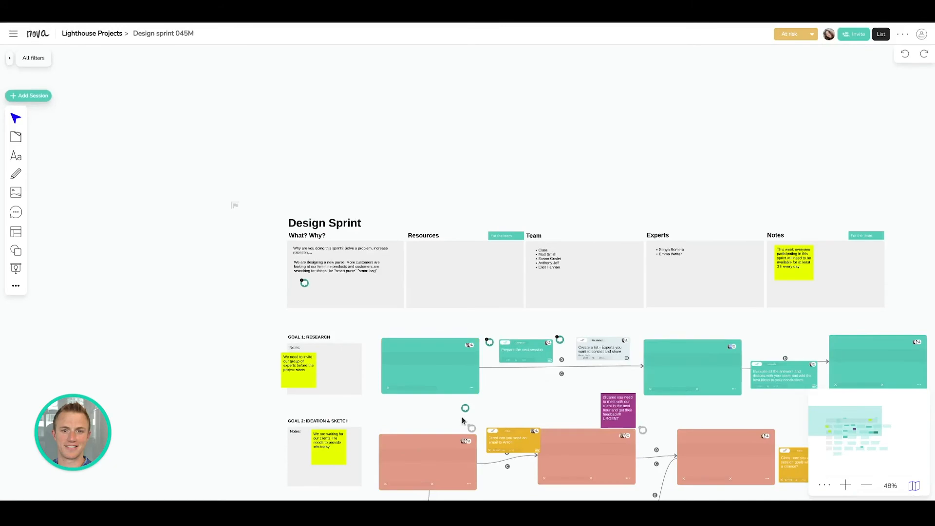
Examine the form for saving the Design sprint 045M board as a workflow template, and leave it without saving
{"action": "scroll", "coordinate": [358, 237], "scroll_direction": "down", "scroll_amount": 3}
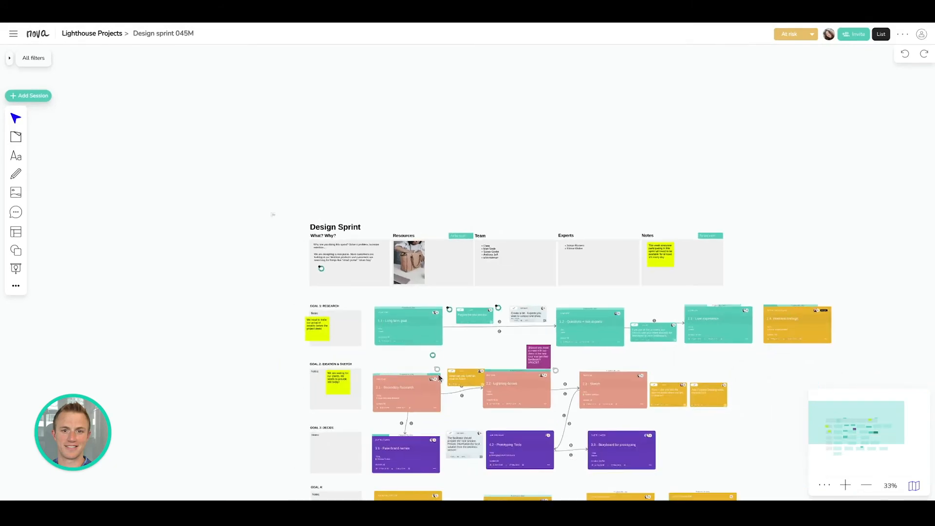
{"action": "scroll", "coordinate": [434, 373], "scroll_direction": "up", "scroll_amount": 5}
{"action": "scroll", "coordinate": [436, 296], "scroll_direction": "down", "scroll_amount": 2}
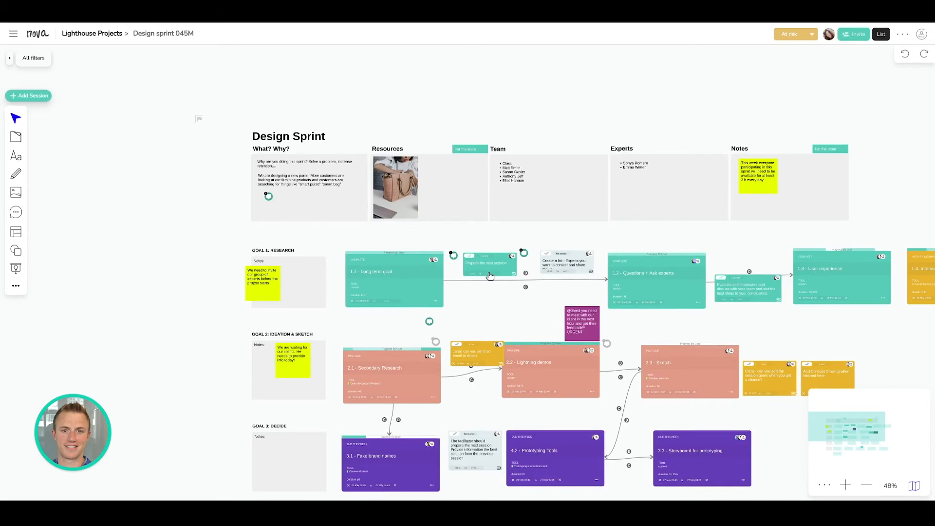
{"action": "left_click", "coordinate": [902, 34]}
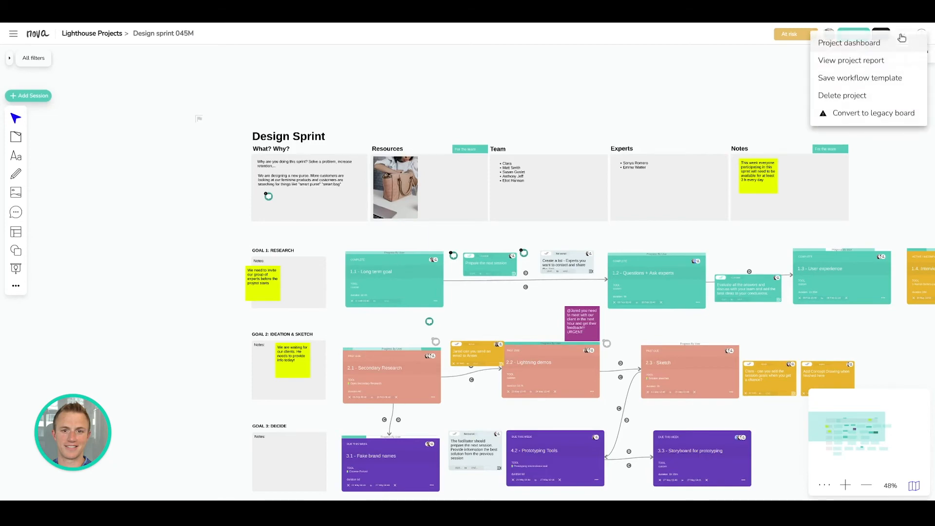
{"action": "left_click", "coordinate": [848, 79]}
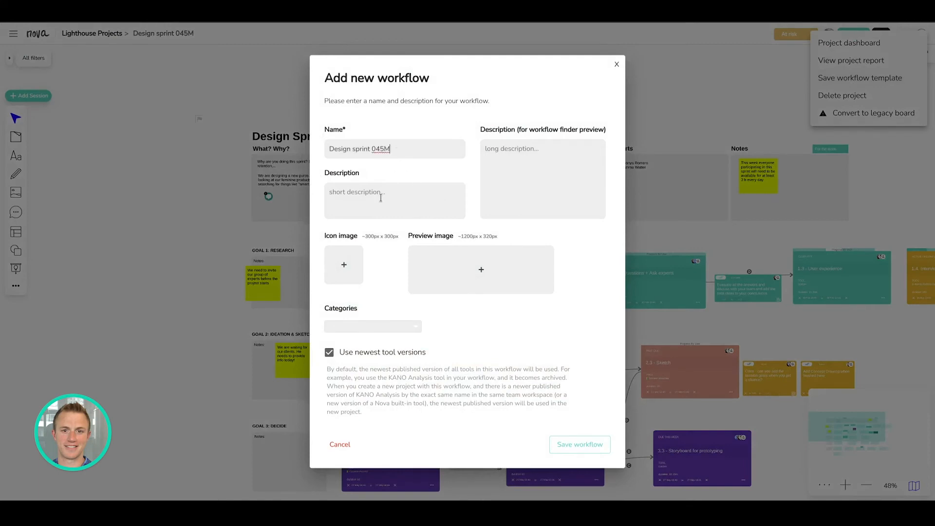
{"action": "left_click", "coordinate": [376, 197]}
{"action": "left_click", "coordinate": [343, 445]}
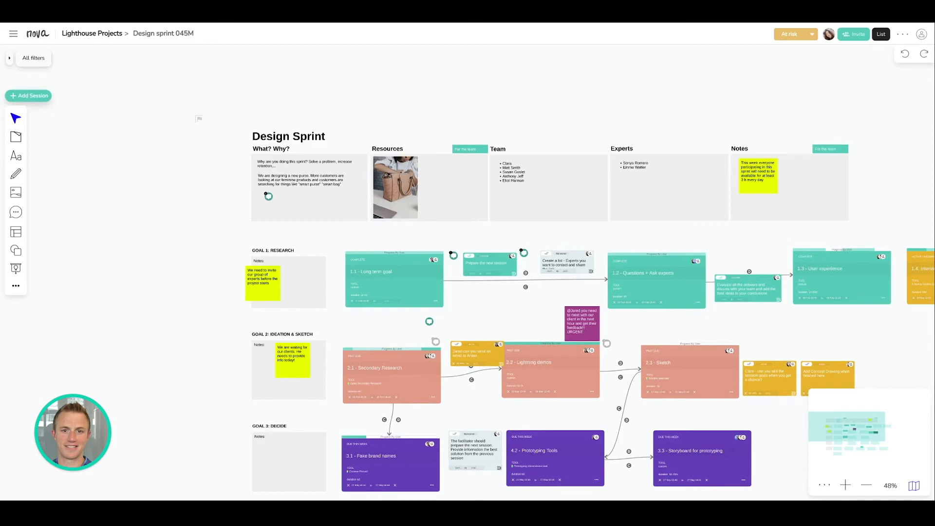
Browse the built-in project workflows and the built-in tools in the workspace resources
{"action": "left_click", "coordinate": [14, 34]}
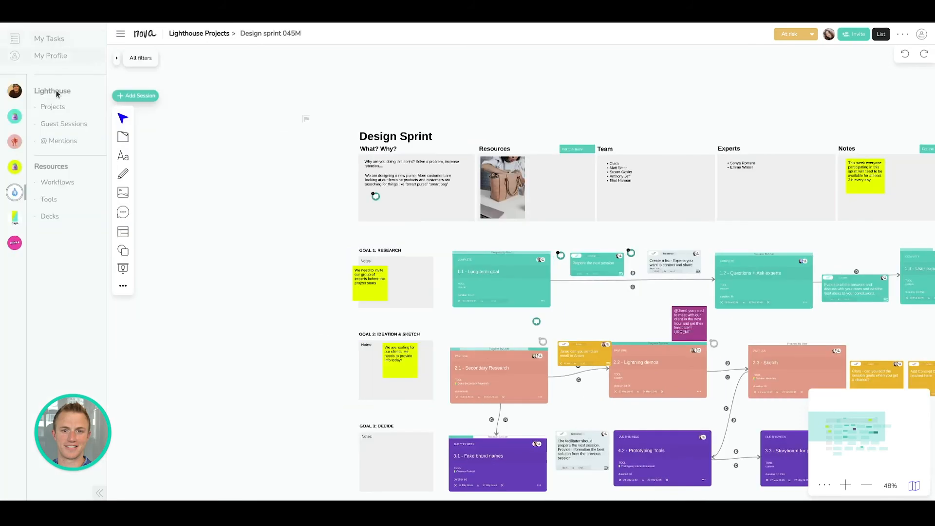
{"action": "left_click", "coordinate": [71, 183]}
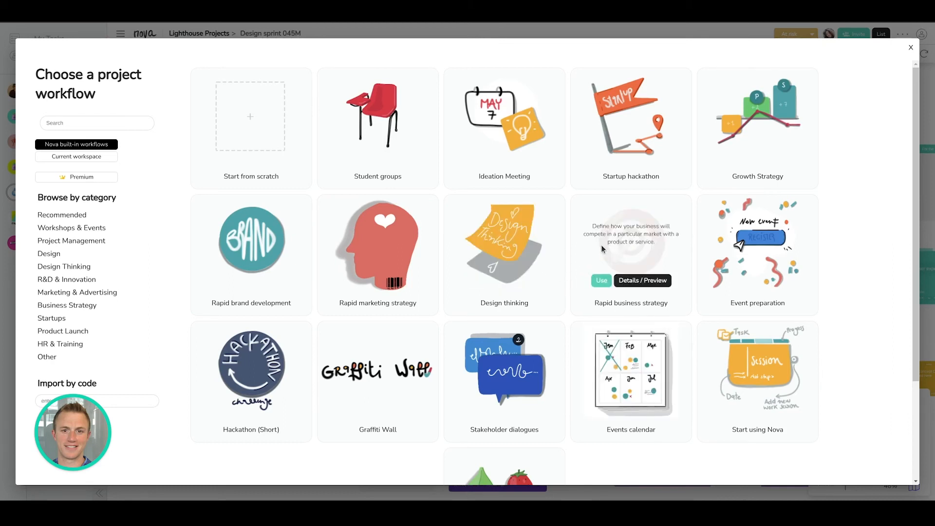
{"action": "left_click", "coordinate": [910, 47]}
{"action": "left_click", "coordinate": [74, 198]}
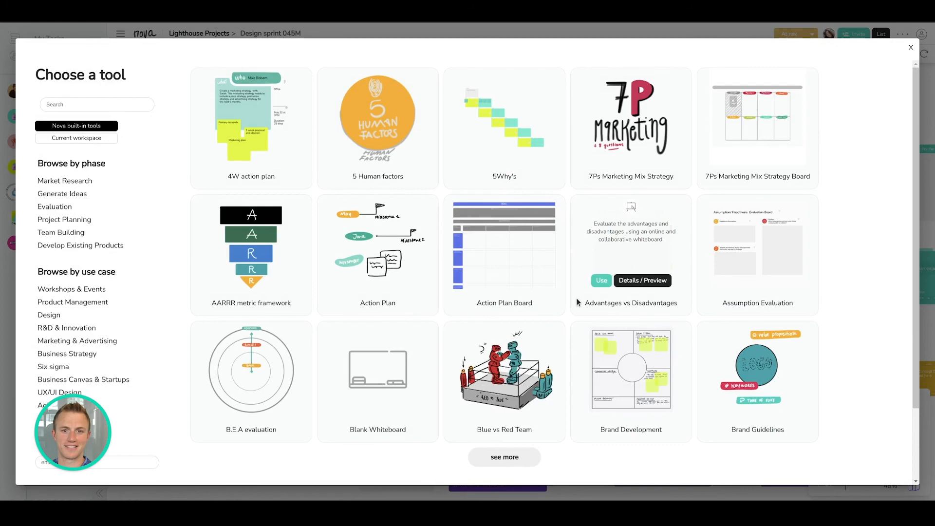
{"action": "left_click", "coordinate": [910, 47]}
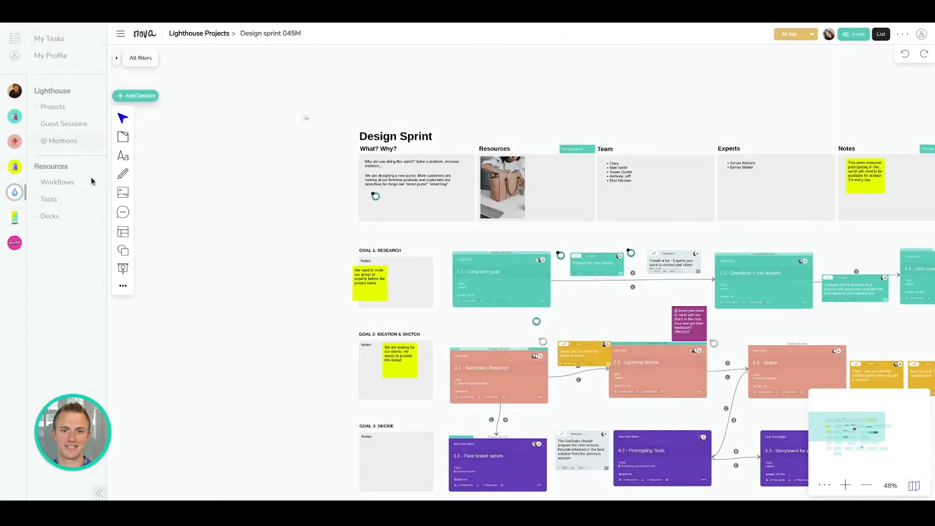
Place the cover card and the Woman card of the Human Characteristics & Profiles deck below the 5.2 - Feedback & Action session
{"action": "left_click", "coordinate": [67, 219]}
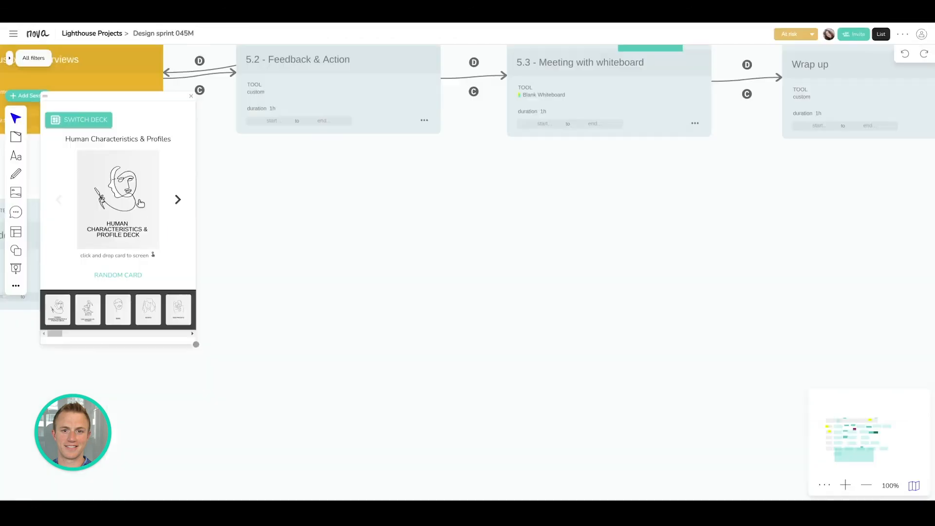
{"action": "left_click_drag", "start_coordinate": [137, 200], "coordinate": [326, 258]}
{"action": "left_click", "coordinate": [155, 310]}
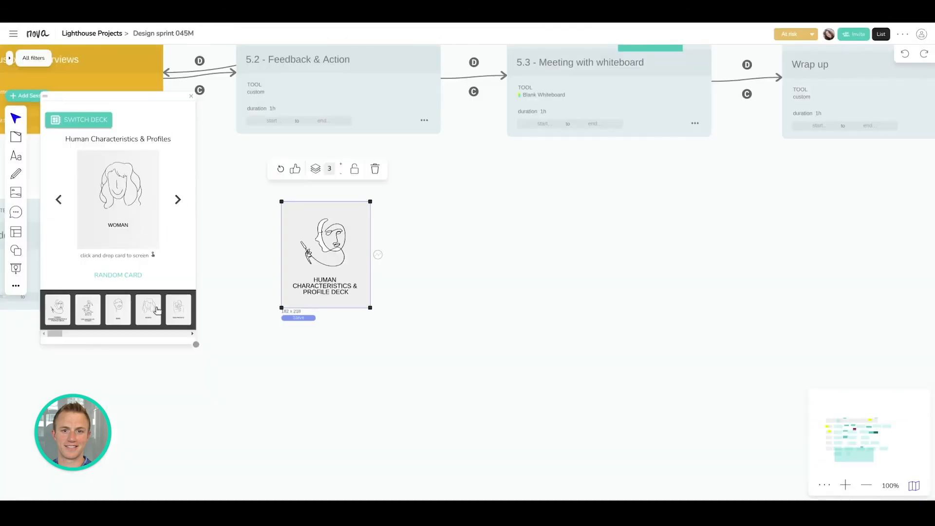
{"action": "left_click_drag", "start_coordinate": [153, 208], "coordinate": [434, 254]}
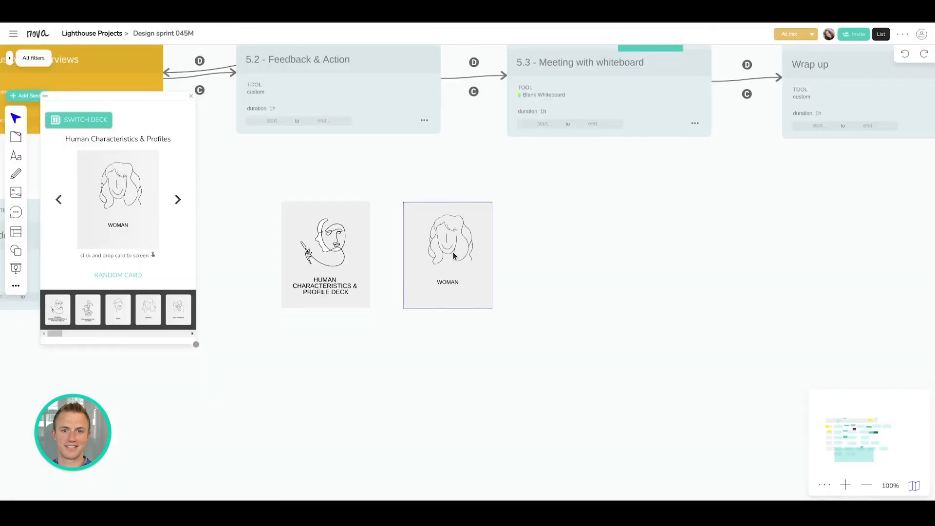